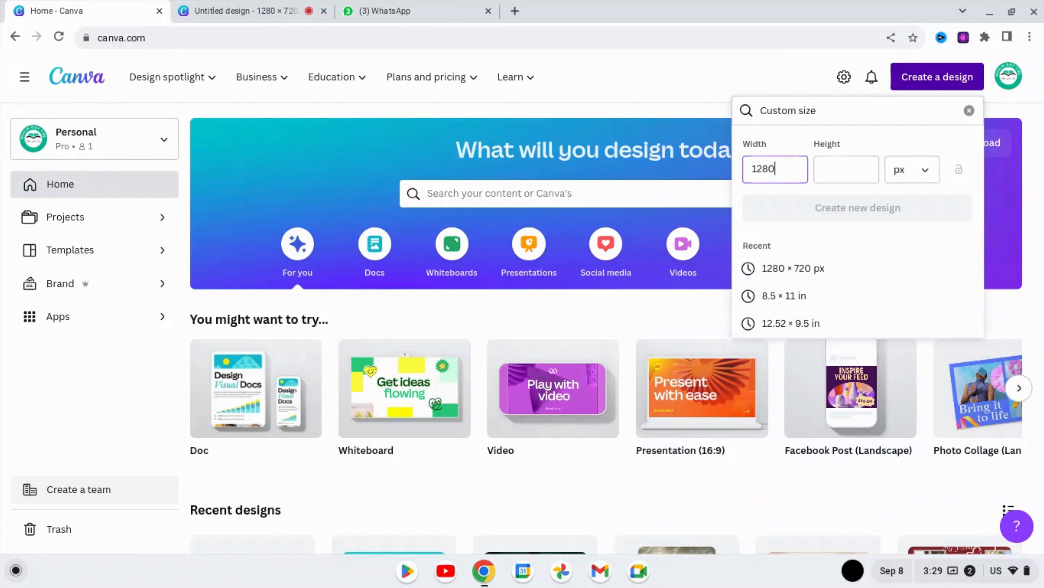
# - Create the custom-size design with a height of 720 px and give its page a solid dark violet background
pyautogui.click(840, 170)
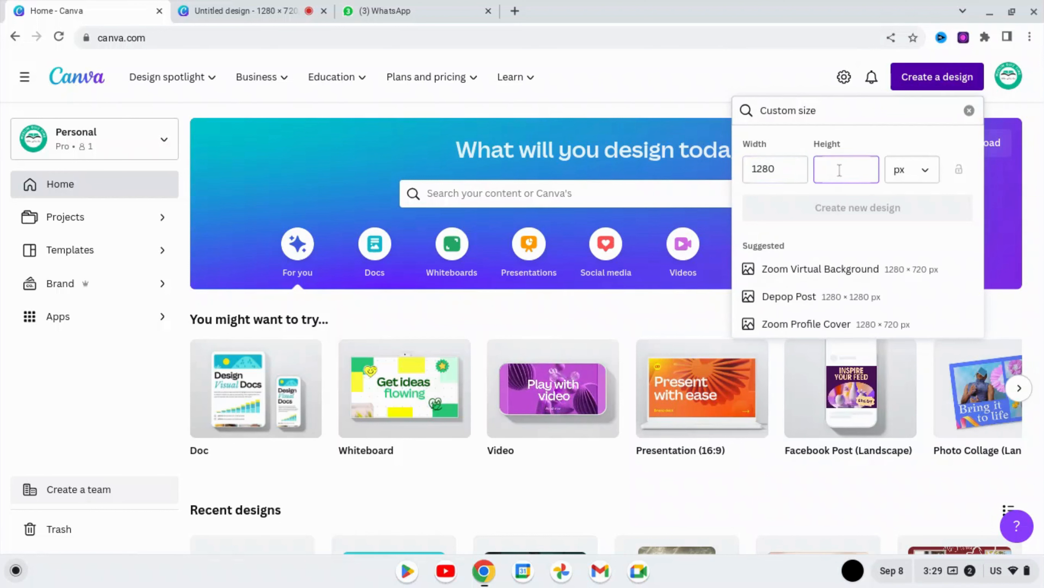
pyautogui.write('72')
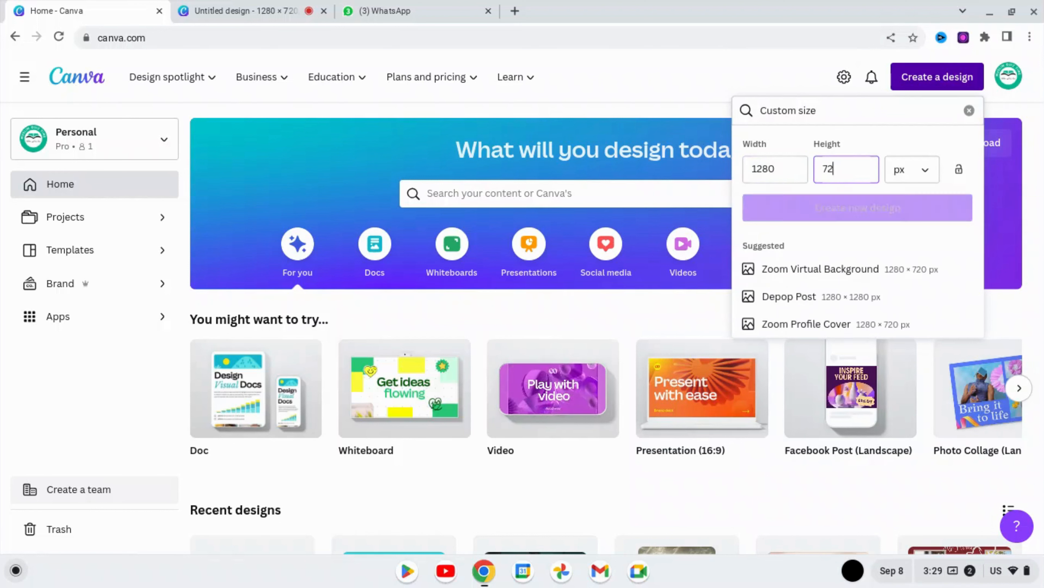
pyautogui.write('0')
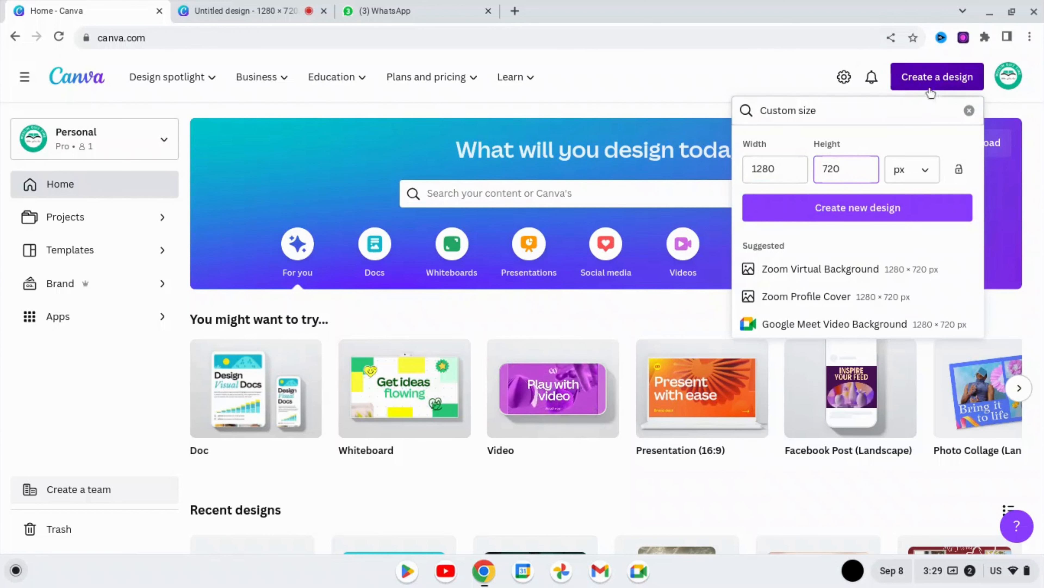
pyautogui.click(858, 207)
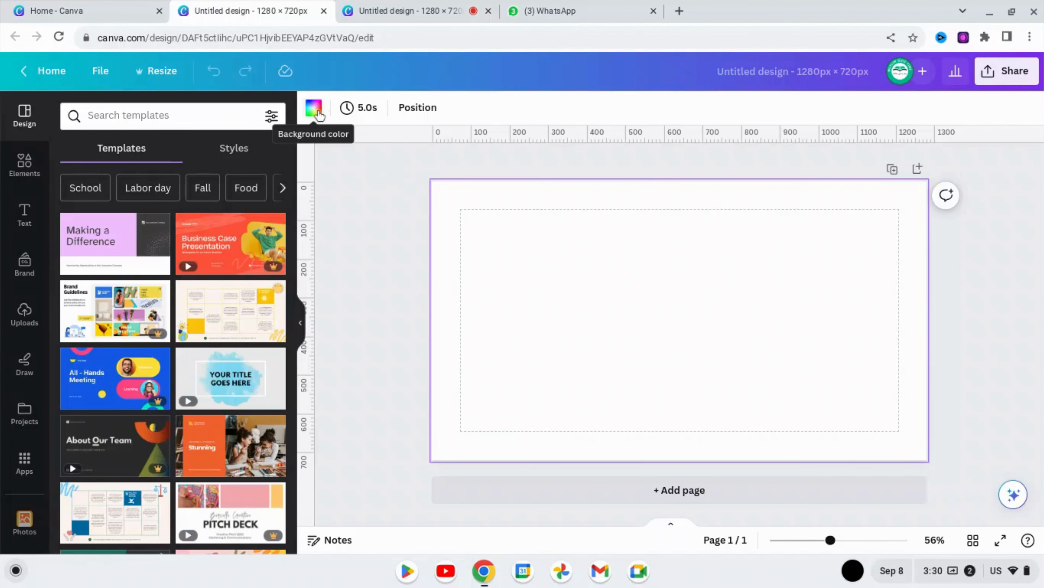
pyautogui.click(314, 108)
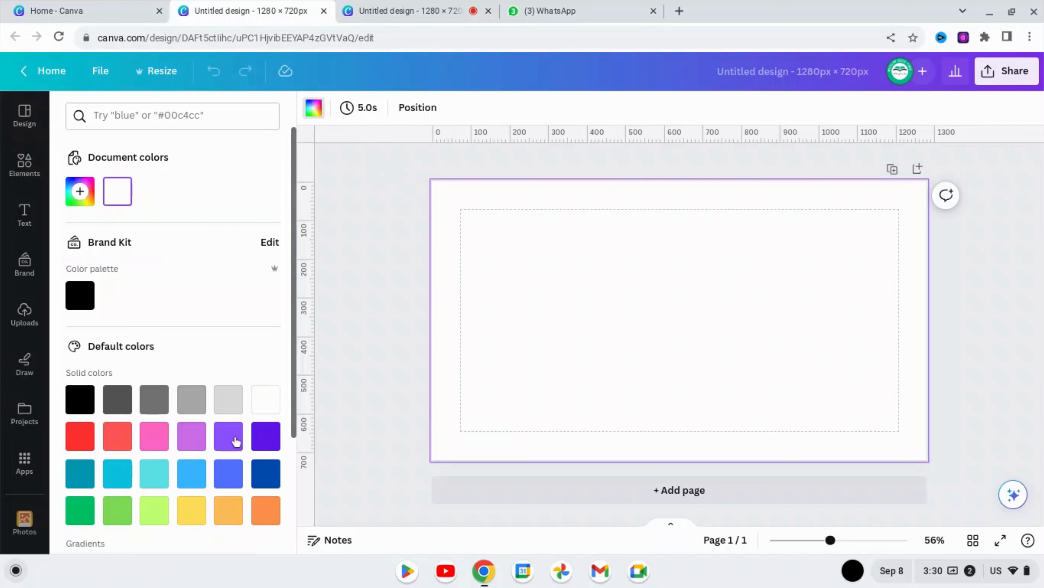
pyautogui.click(264, 433)
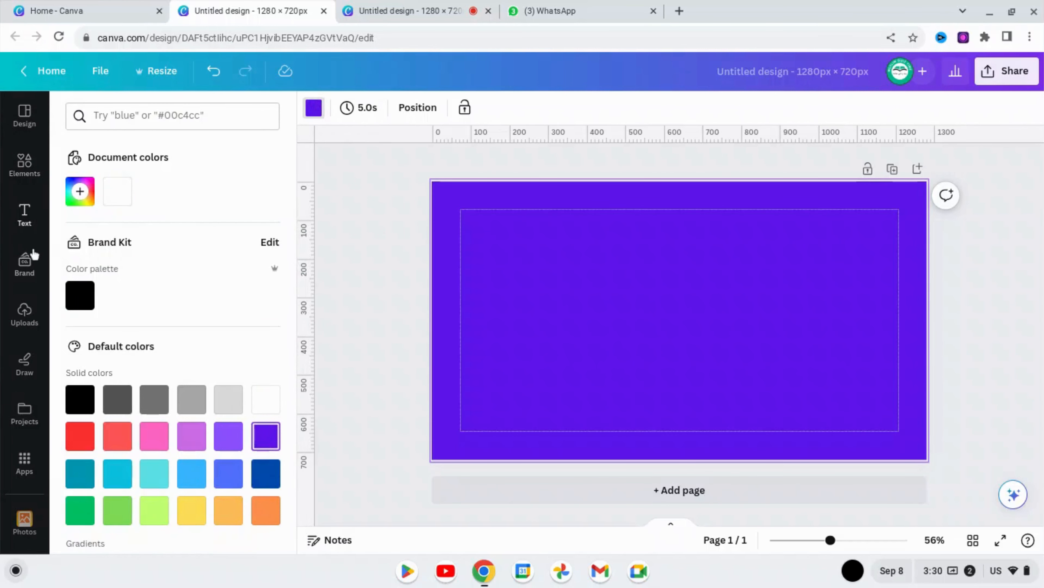
# - Add a heading to the page, replace its text with "Canva" and switch it to uppercase
pyautogui.click(25, 214)
pyautogui.click(137, 280)
pyautogui.doubleClick(620, 325)
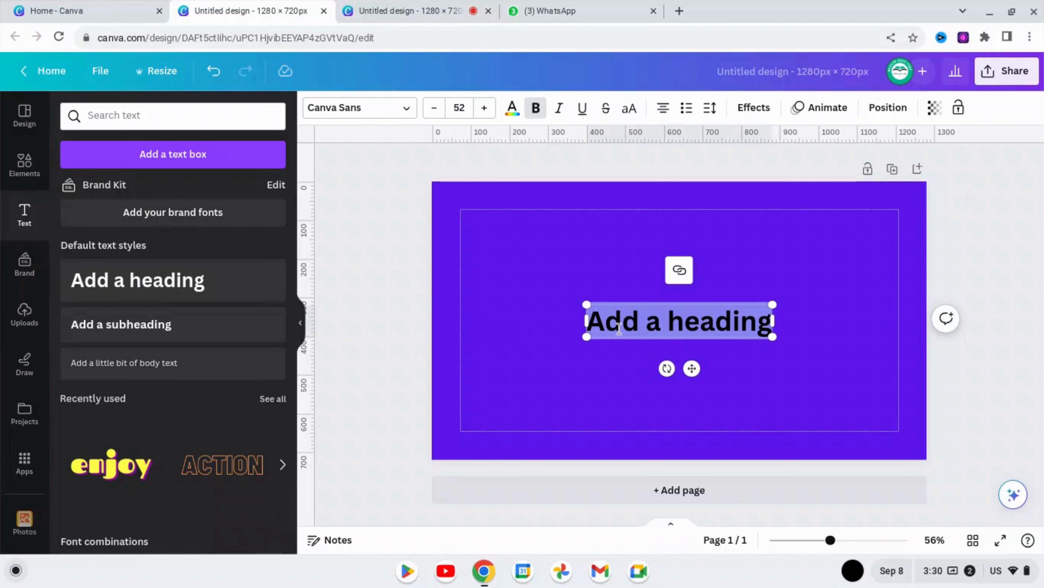
pyautogui.press('BackSpace')
pyautogui.write('C')
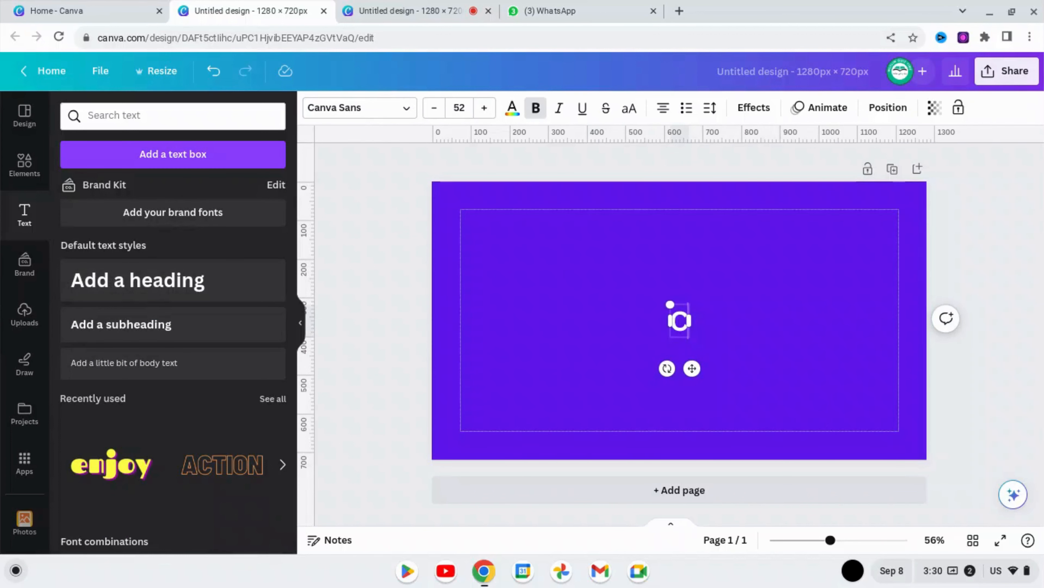
pyautogui.write('anva')
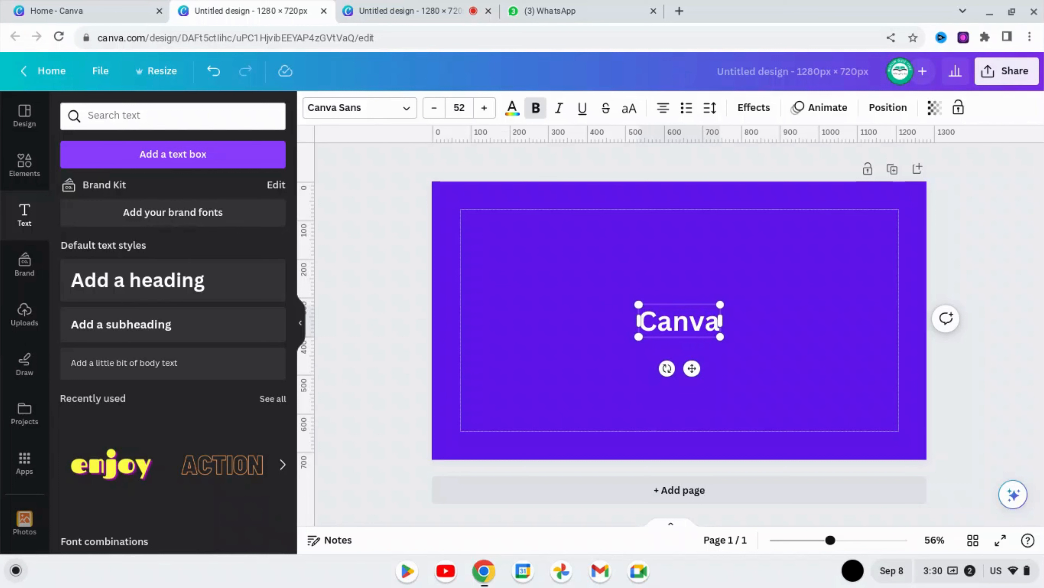
pyautogui.click(624, 113)
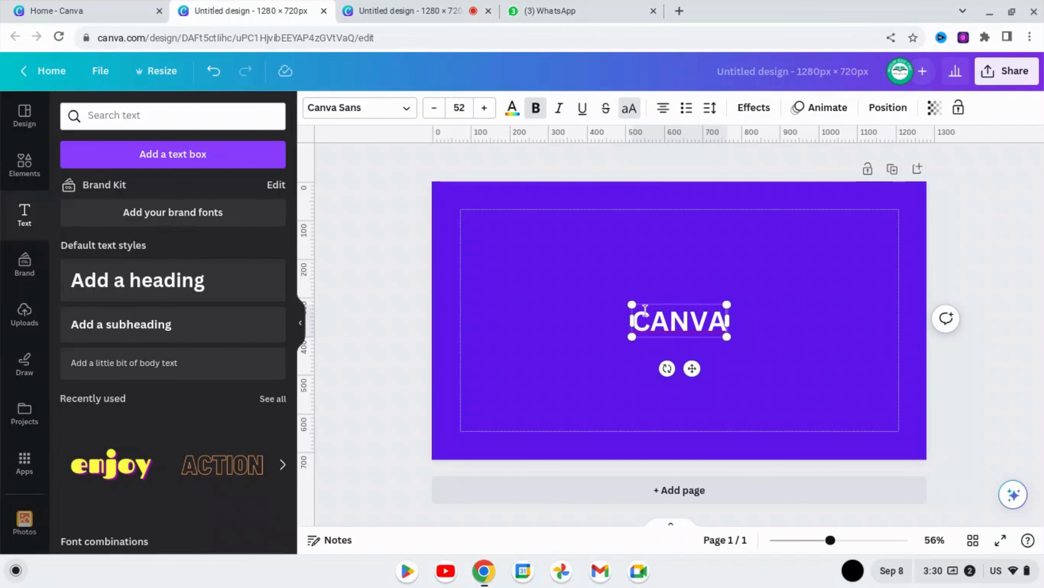
# - Enlarge the CANVA heading across the middle of the page to a font size of about 166
pyautogui.moveTo(632, 305); pyautogui.dragTo(552, 263)
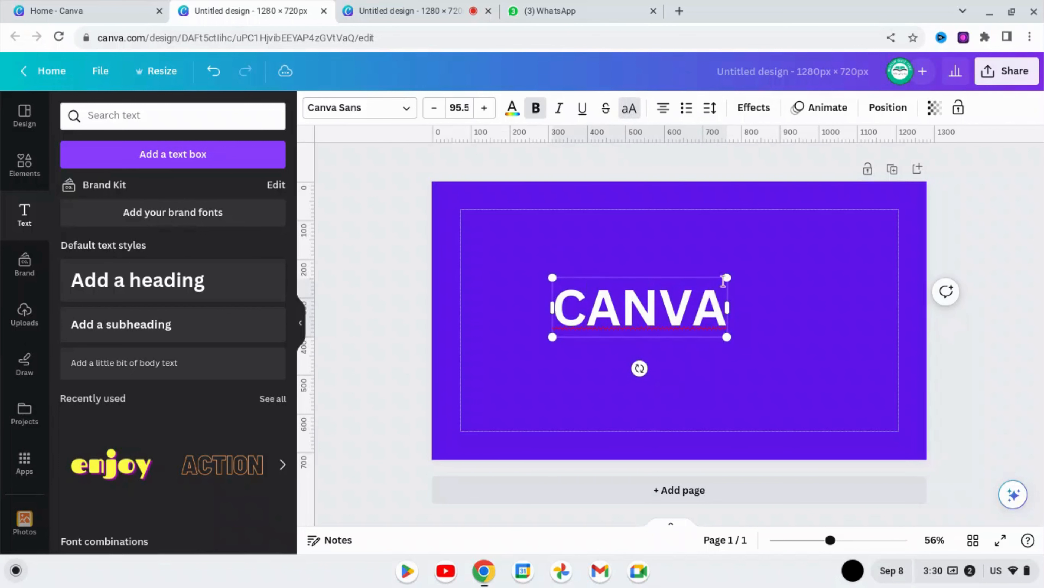
pyautogui.moveTo(732, 278); pyautogui.dragTo(780, 259)
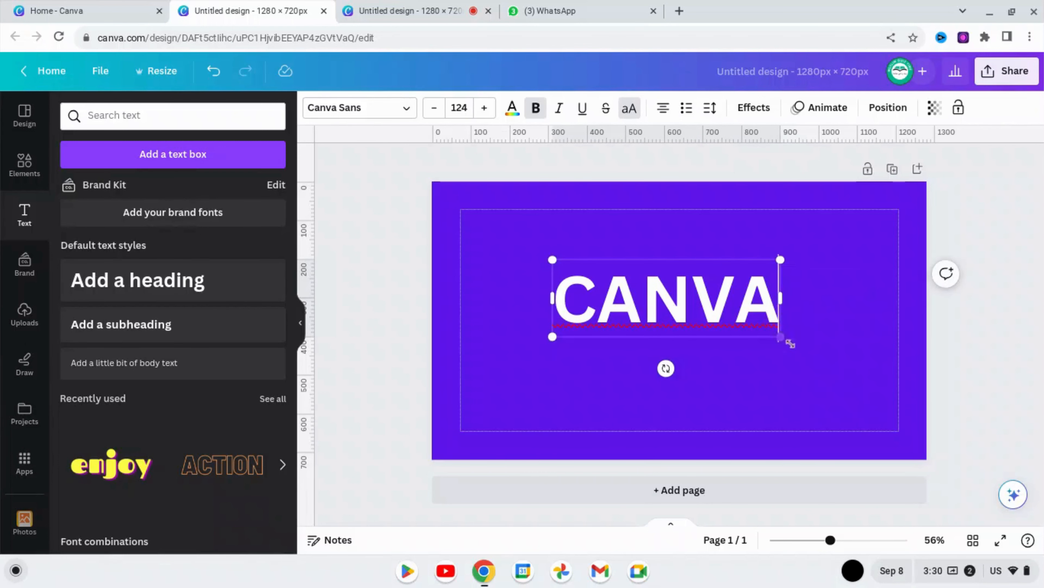
pyautogui.moveTo(783, 338); pyautogui.dragTo(828, 354)
pyautogui.click(735, 334)
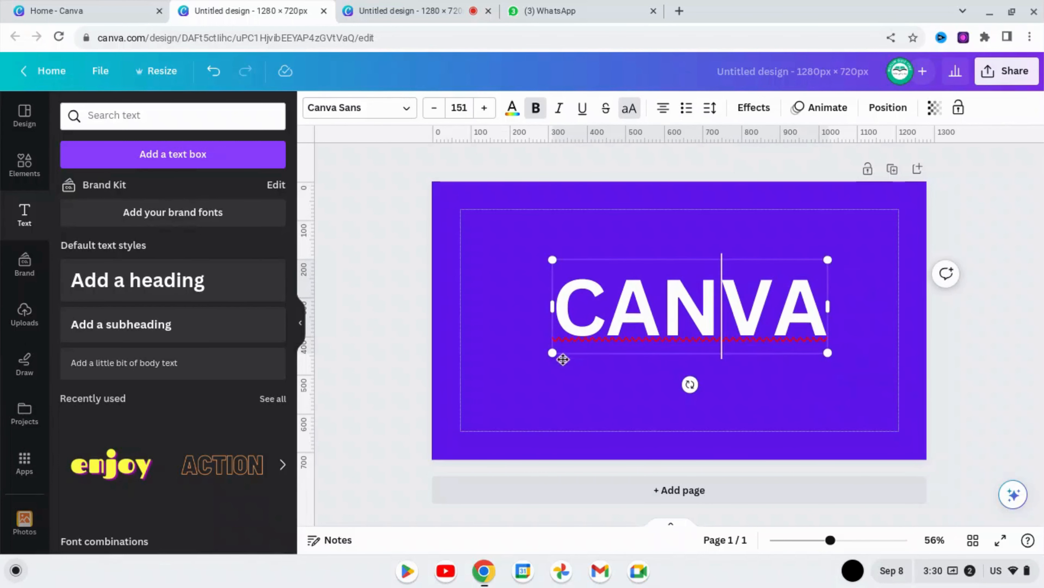
pyautogui.moveTo(552, 355); pyautogui.dragTo(524, 363)
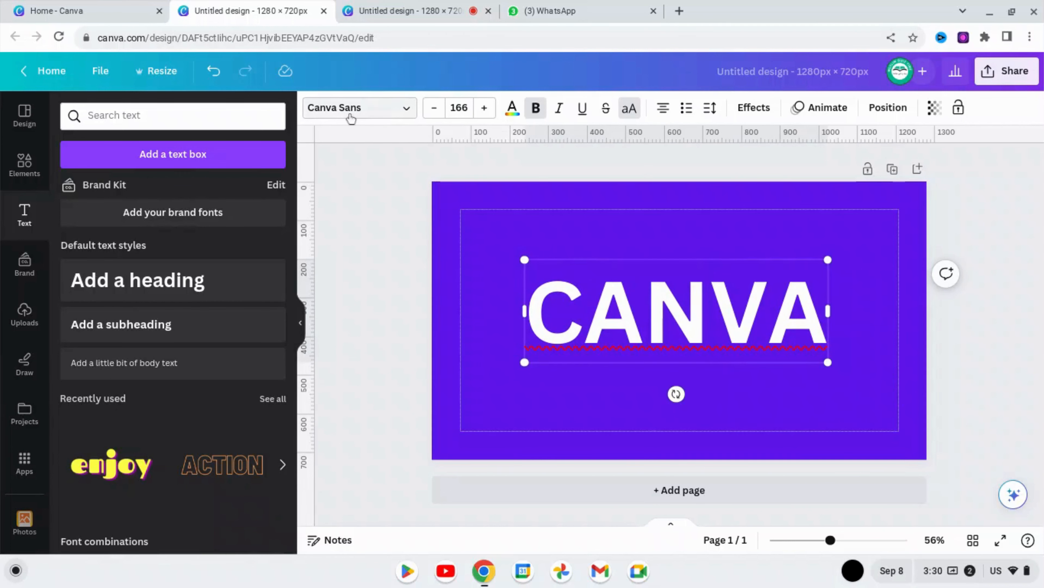
# - Search the fonts for "rig soli" and apply Rig Solid Bold Halftone to the CANVA heading
pyautogui.click(374, 109)
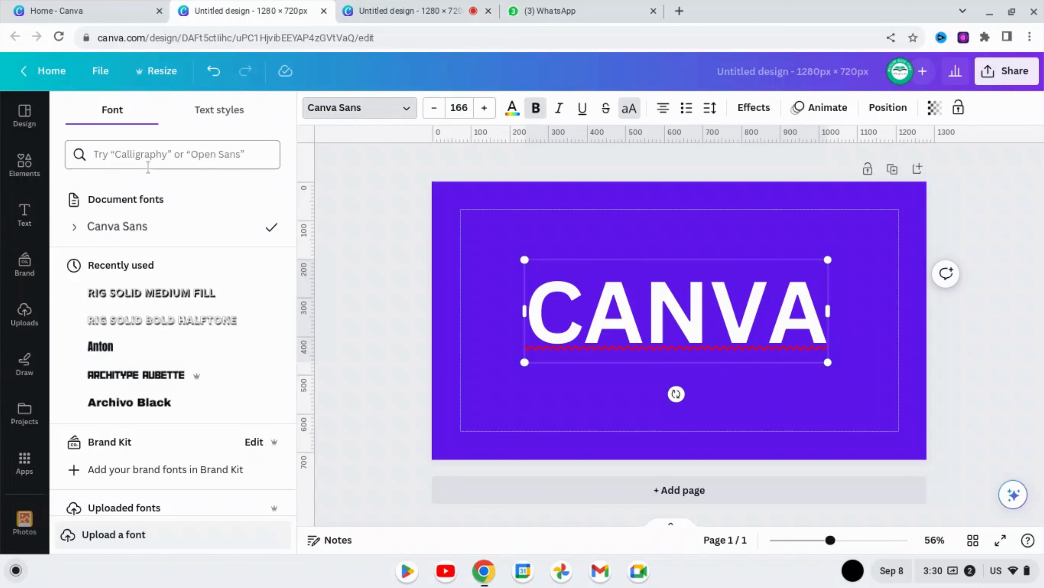
pyautogui.click(144, 156)
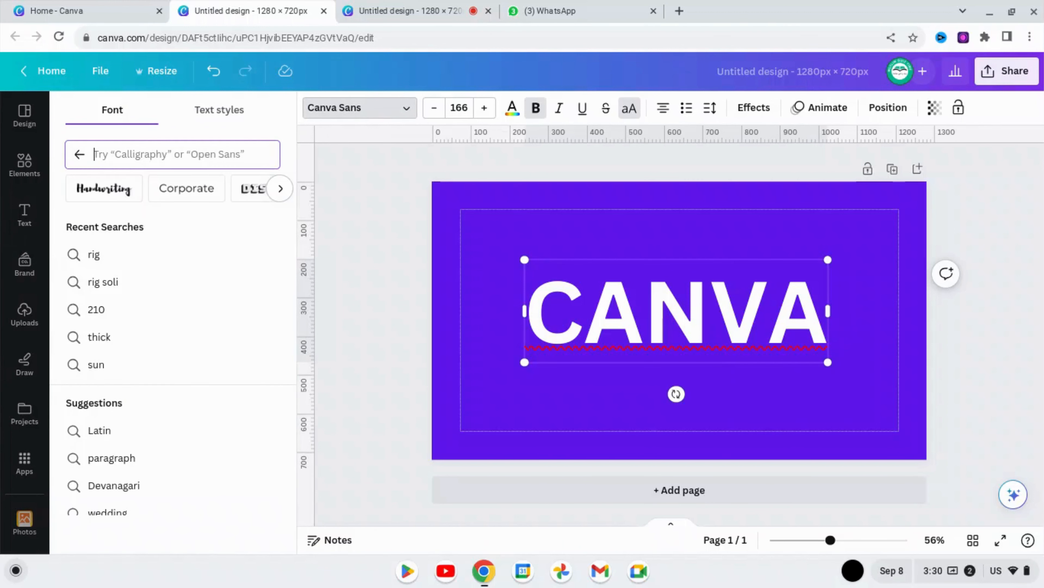
pyautogui.write('ri')
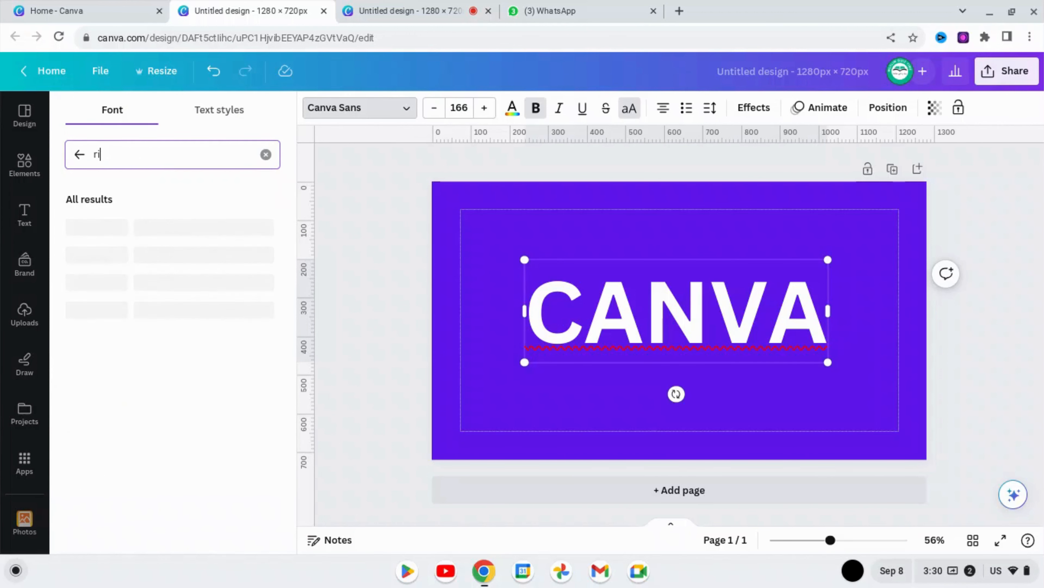
pyautogui.write('g soli')
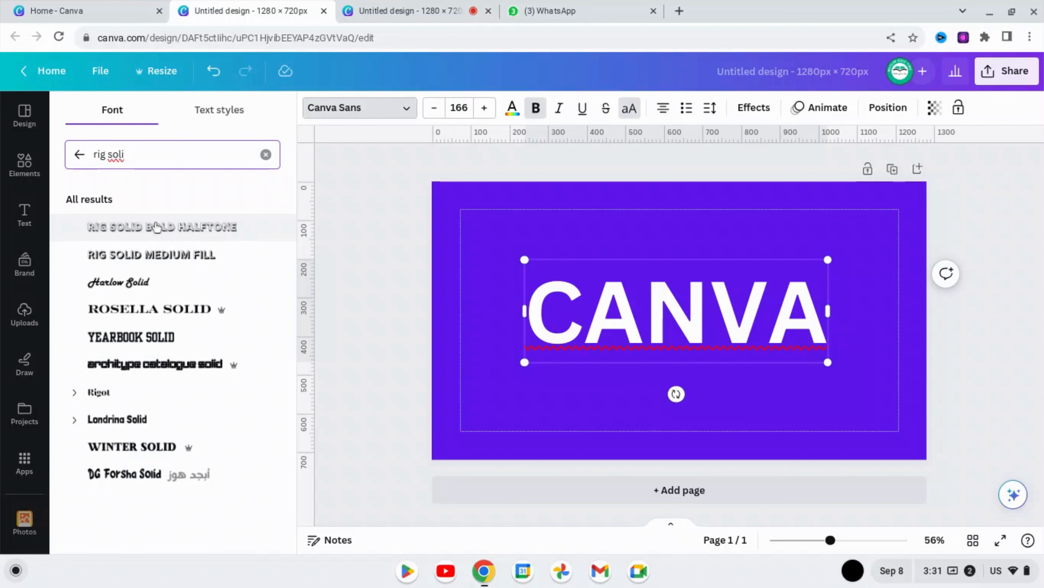
pyautogui.click(198, 235)
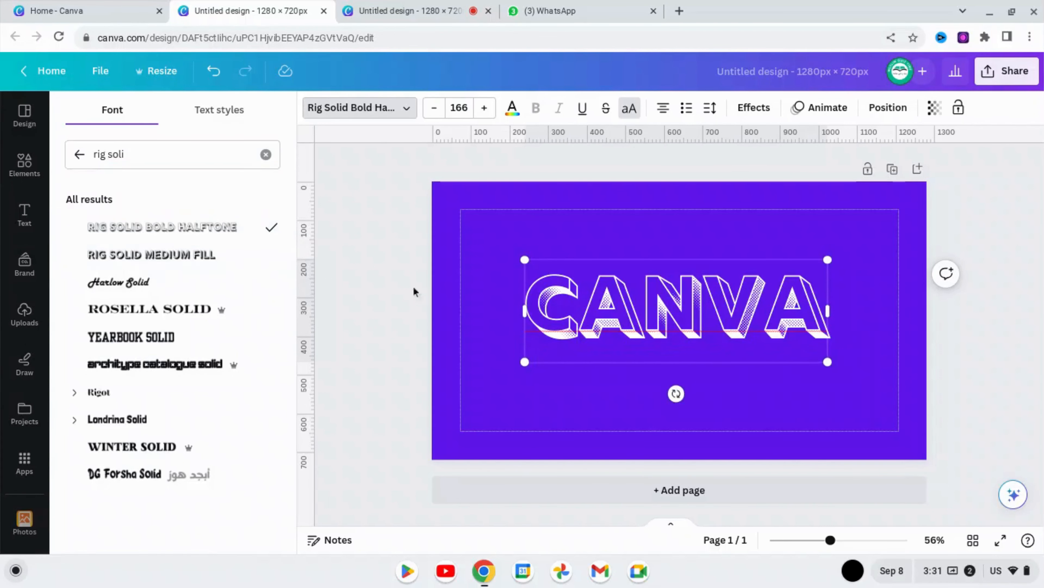
# - Recolor the whole CANVA heading with the default solid yellow
pyautogui.scroll(-1, 258, 492)
pyautogui.click(259, 490)
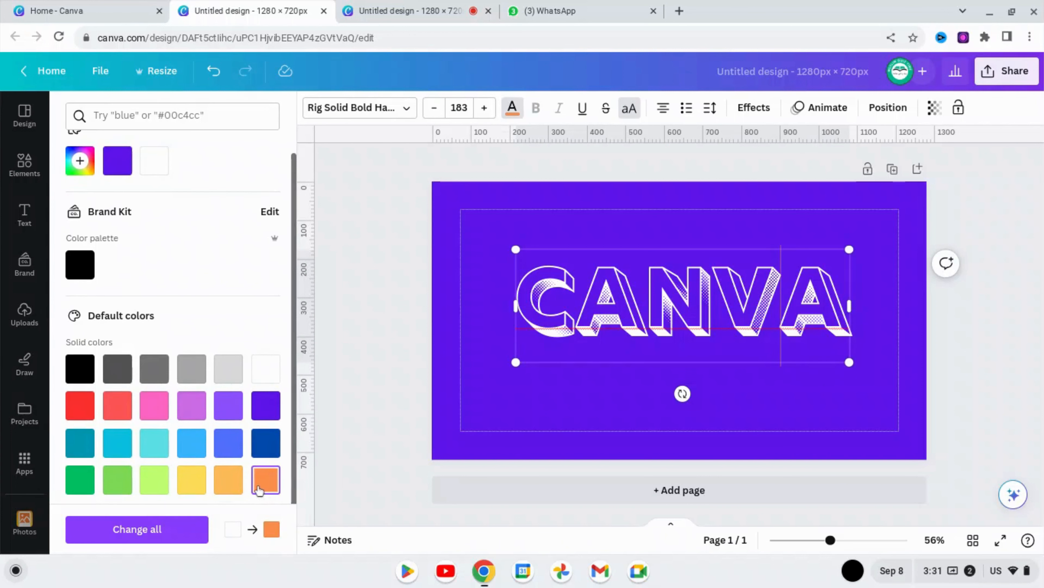
pyautogui.doubleClick(716, 323)
pyautogui.doubleClick(717, 324)
pyautogui.click(268, 488)
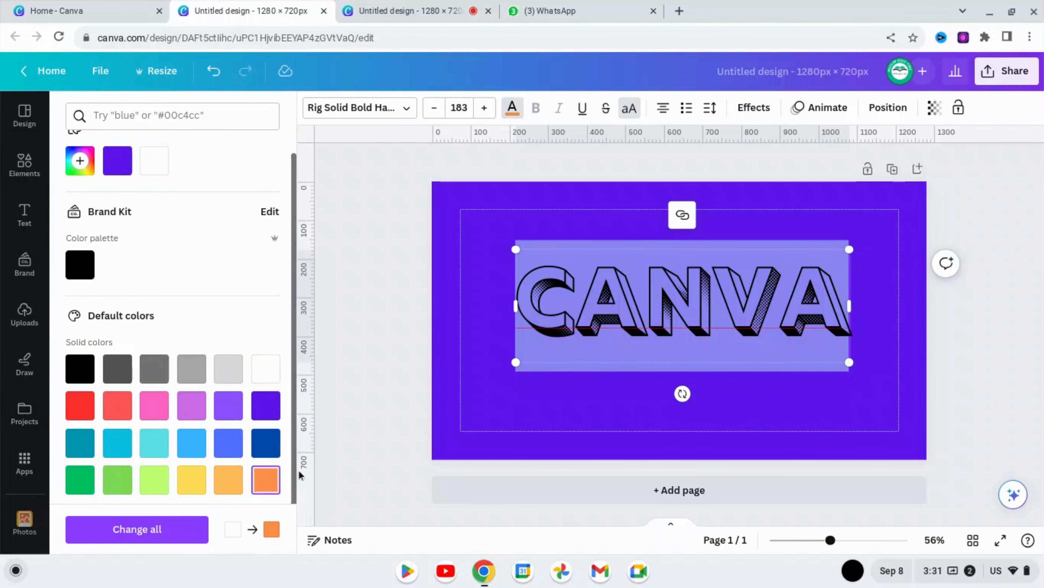
pyautogui.click(194, 488)
pyautogui.click(479, 325)
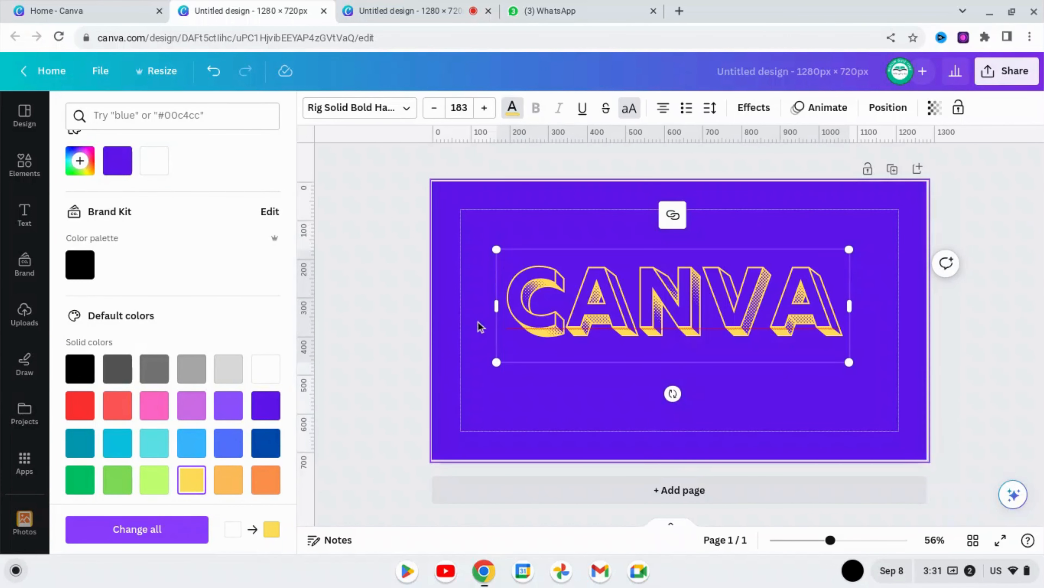
# - Change the font of the yellow CANVA heading to Rig Solid Medium Fill
pyautogui.click(566, 336)
pyautogui.click(567, 334)
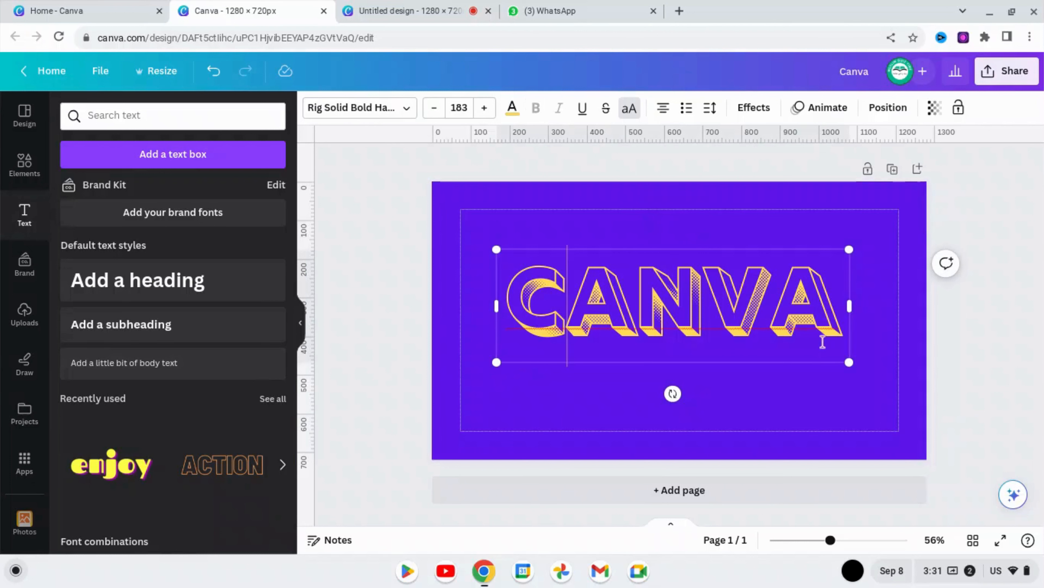
pyautogui.click(838, 390)
pyautogui.click(656, 331)
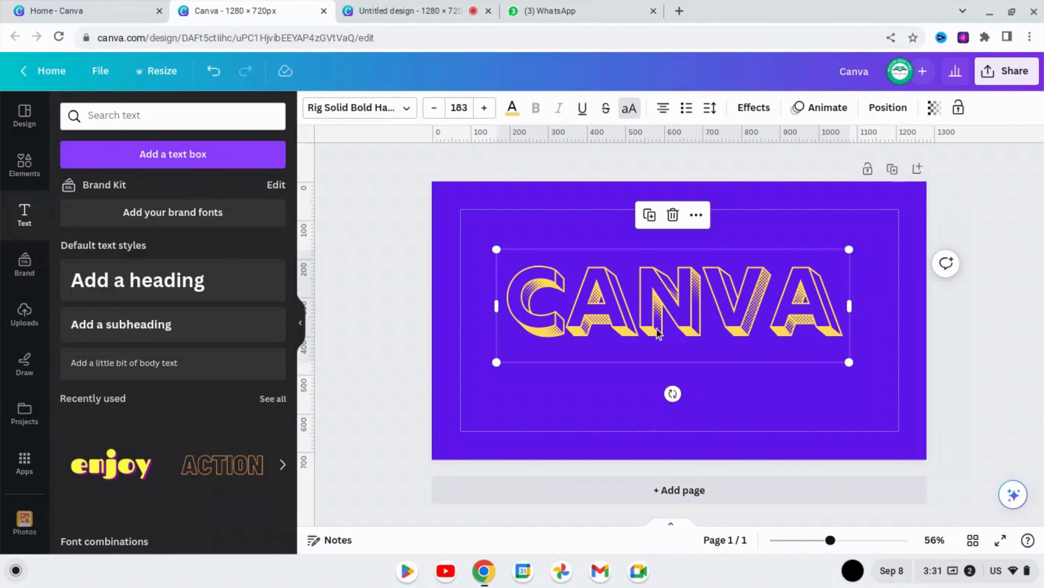
pyautogui.press('Escape')
pyautogui.click(735, 330)
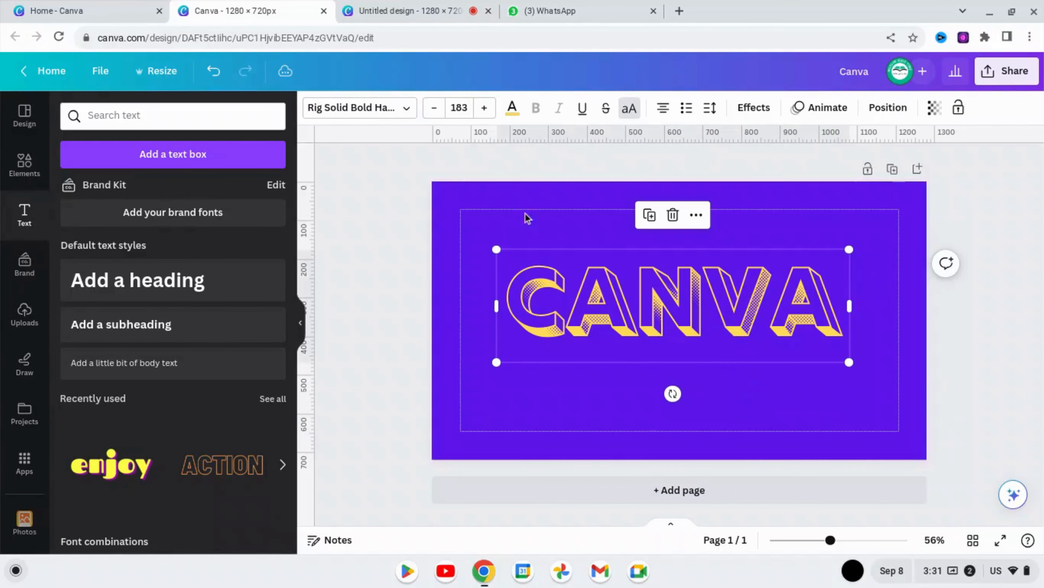
pyautogui.click(345, 109)
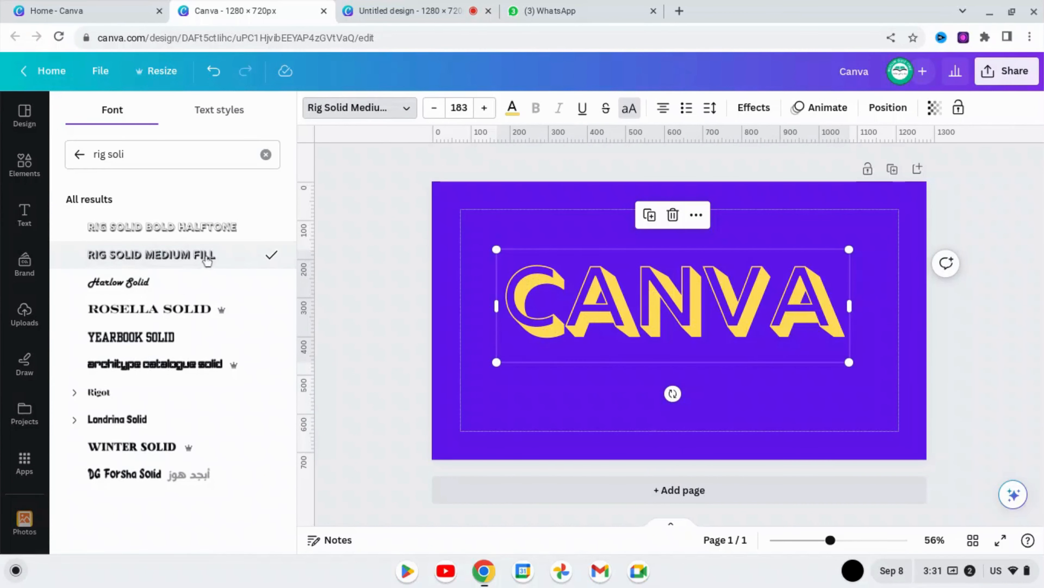
pyautogui.click(803, 364)
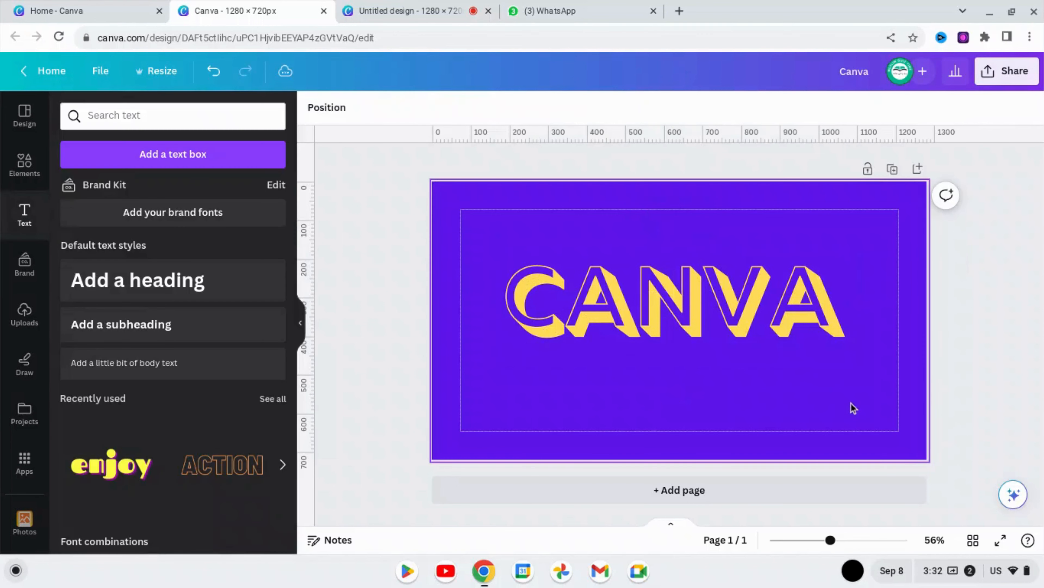
# - Delete the CANVA heading from the page
pyautogui.click(771, 336)
pyautogui.click(672, 215)
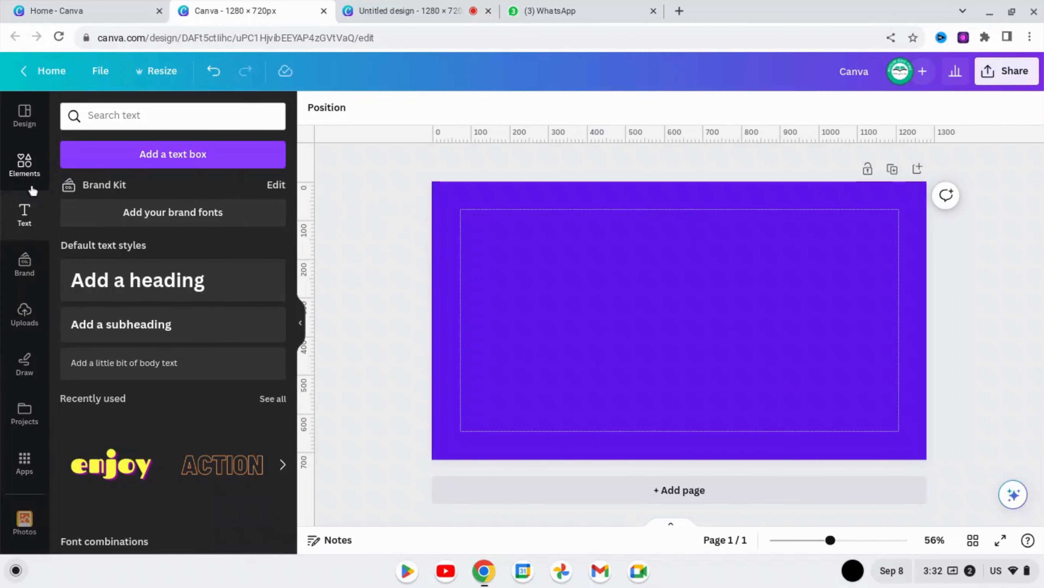
# - Search the graphic elements for "3d letters" and open the collection containing the glossy blue letter E
pyautogui.click(24, 164)
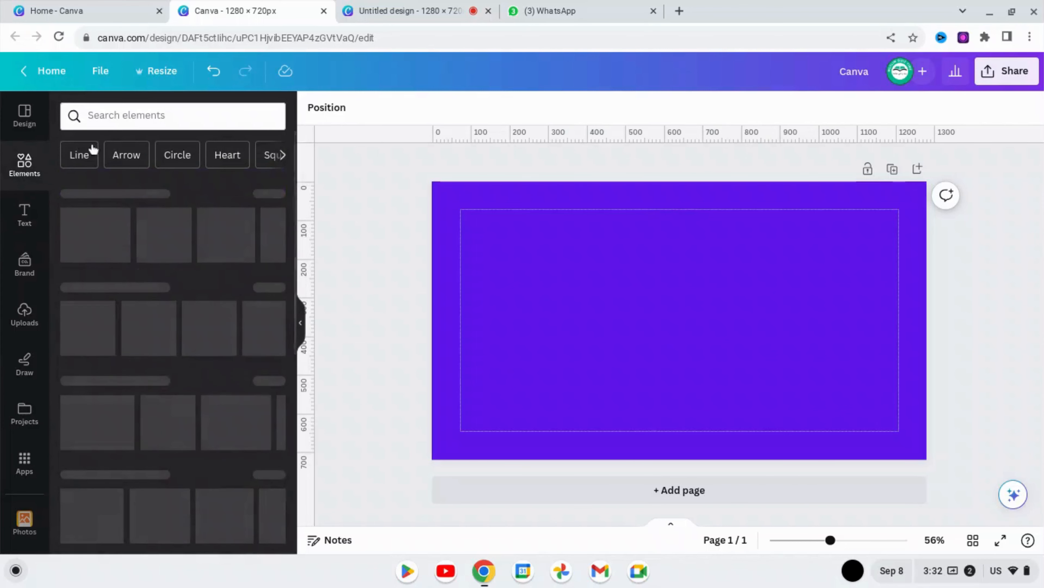
pyautogui.click(123, 115)
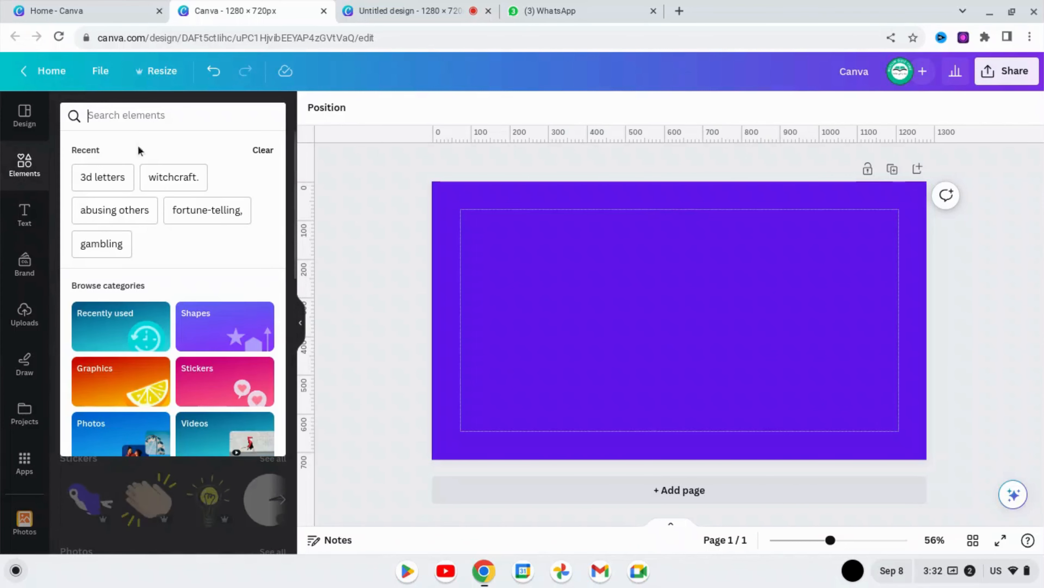
pyautogui.click(101, 178)
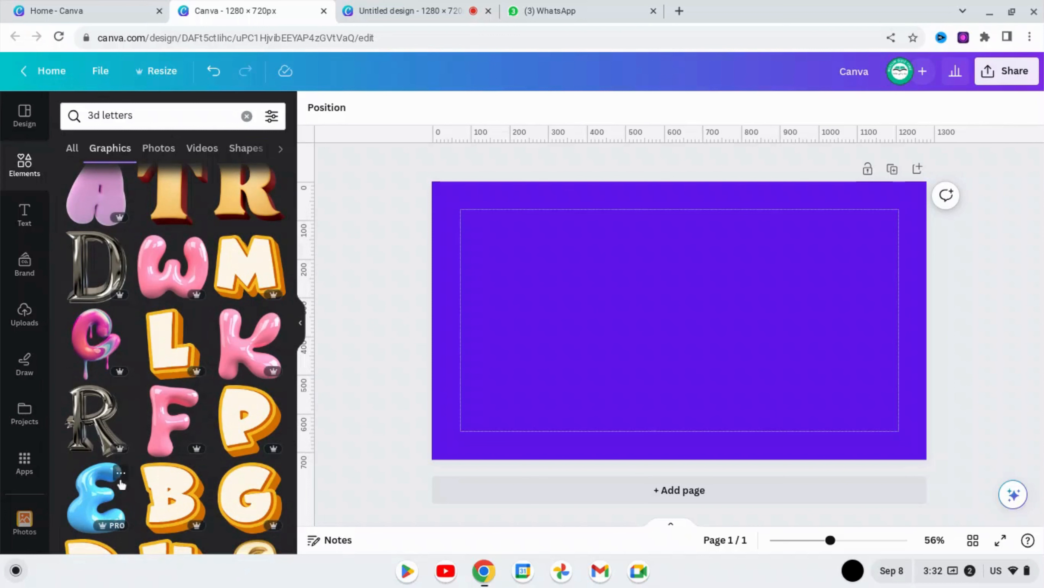
pyautogui.click(120, 474)
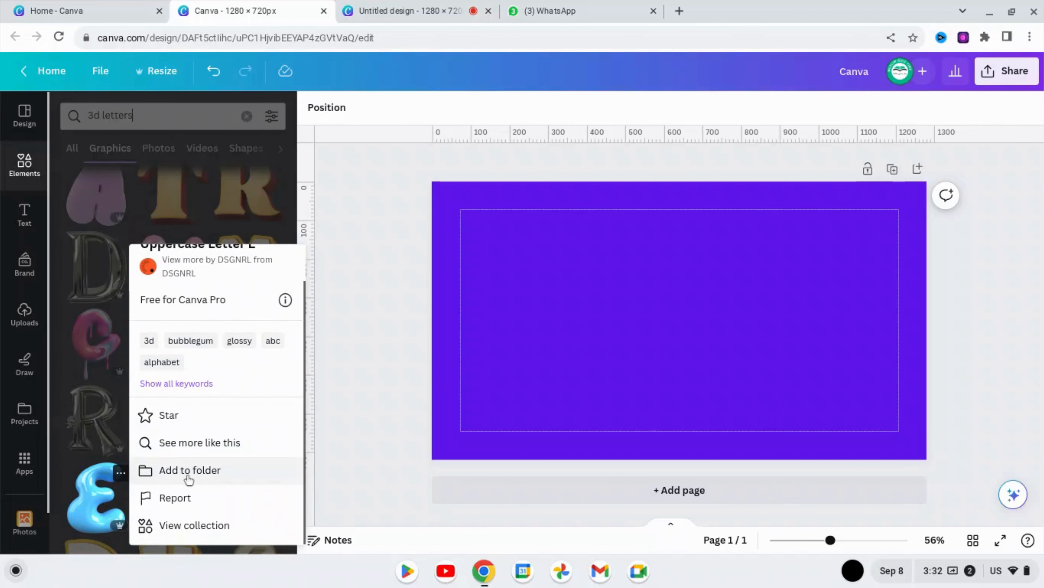
pyautogui.click(171, 531)
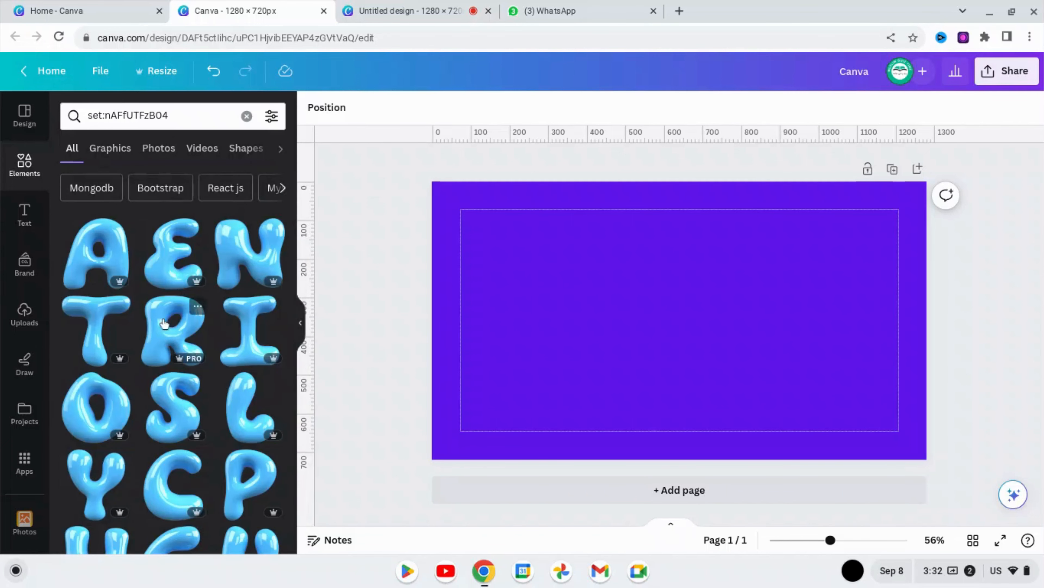
# - Add the glossy blue letter C from the collection to the page
pyautogui.scroll(-2, 196, 334)
pyautogui.scroll(2, 197, 334)
pyautogui.scroll(-2, 196, 334)
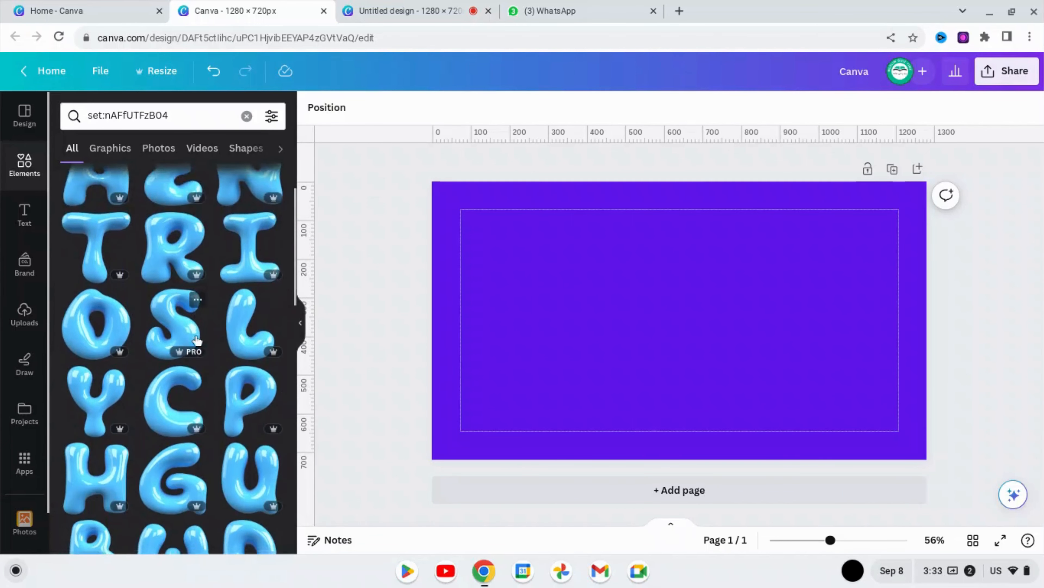
pyautogui.scroll(-2, 197, 340)
pyautogui.click(215, 347)
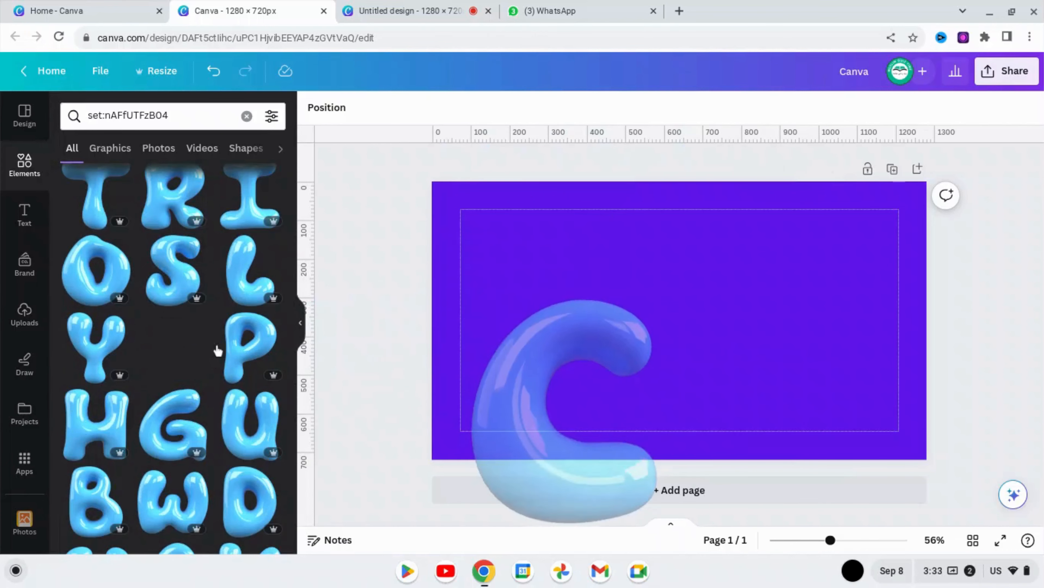
# - Shrink the glossy blue letter C to about 250 px wide and place it at the page's left margin, near mid-height
pyautogui.moveTo(612, 390); pyautogui.dragTo(599, 320)
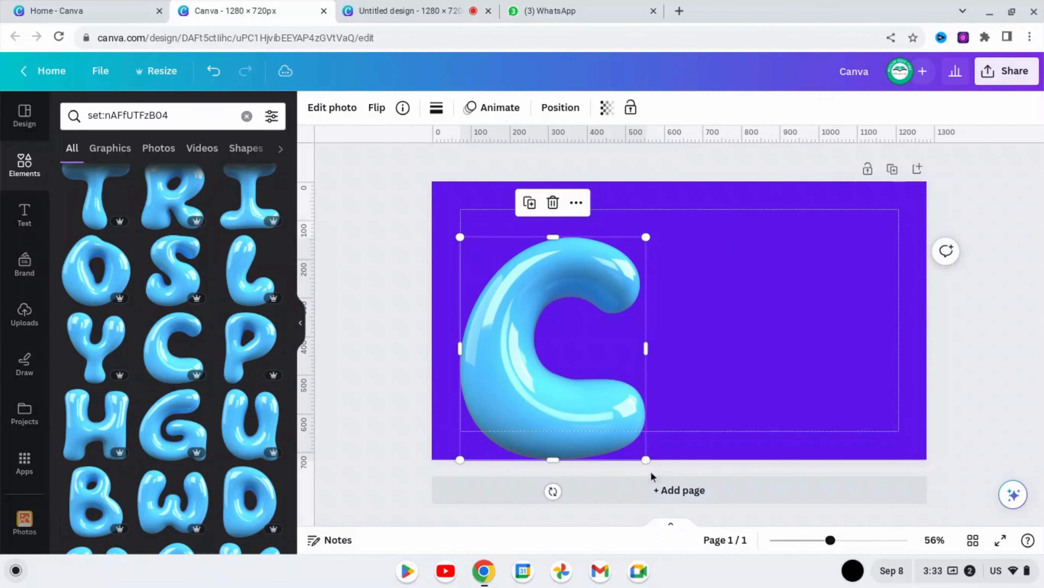
pyautogui.moveTo(648, 460); pyautogui.dragTo(554, 355)
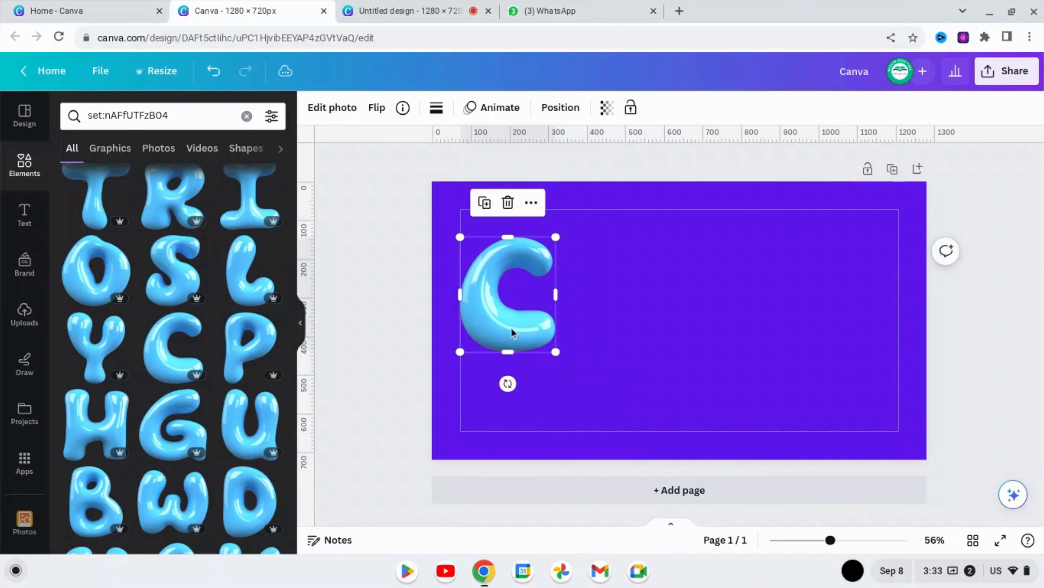
pyautogui.moveTo(511, 327); pyautogui.dragTo(515, 348)
# - Add the glossy blue letter A from the collection directly after the C, scaled down to roughly the C's height
pyautogui.scroll(4, 139, 370)
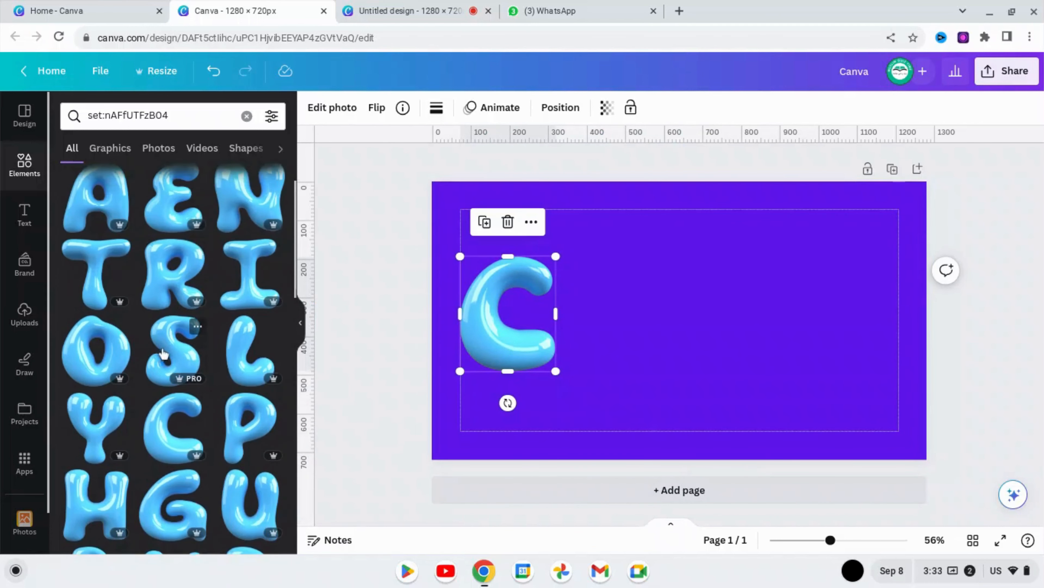
pyautogui.moveTo(133, 280); pyautogui.dragTo(610, 393)
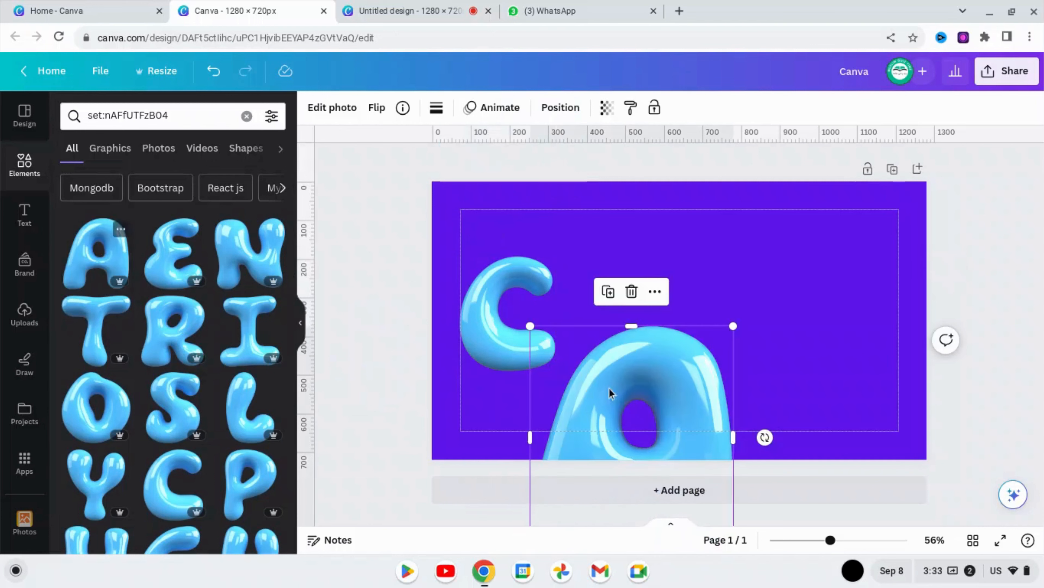
pyautogui.moveTo(723, 476); pyautogui.dragTo(722, 400)
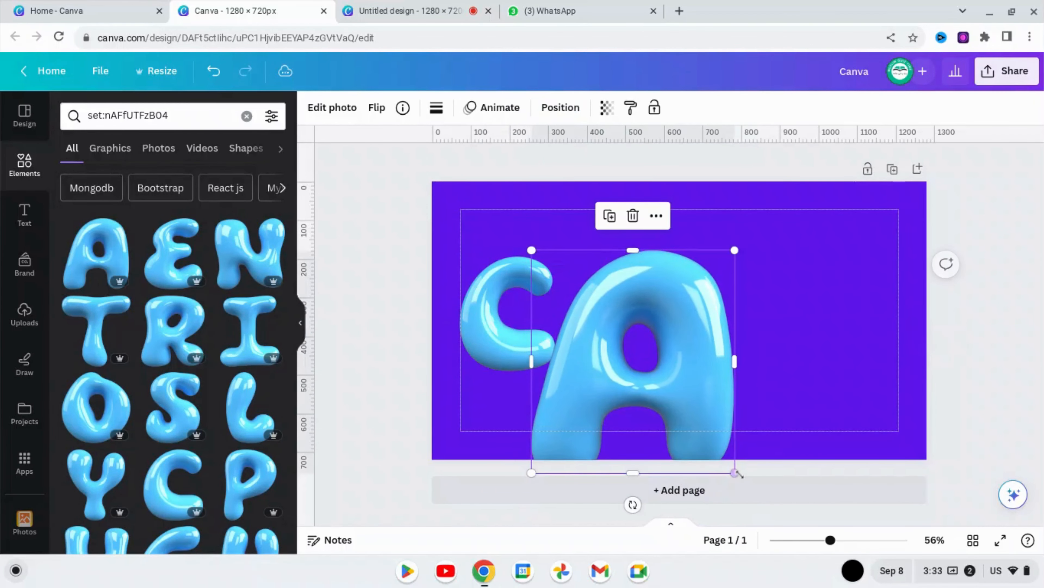
pyautogui.moveTo(734, 472); pyautogui.dragTo(637, 343)
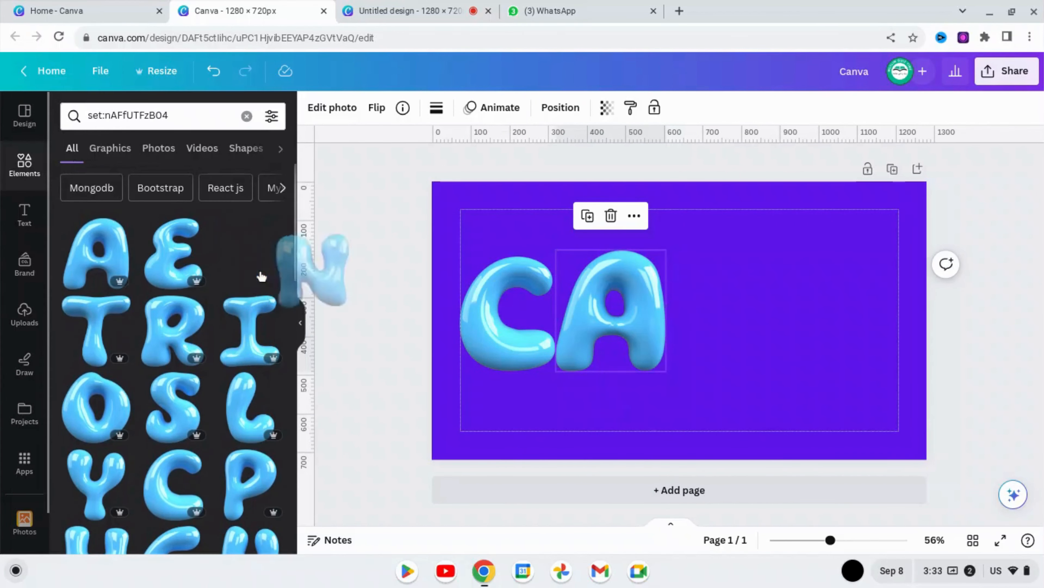
# - Add the glossy blue letter N after the A at a matching height, and scale the three letters down together
pyautogui.click(260, 272)
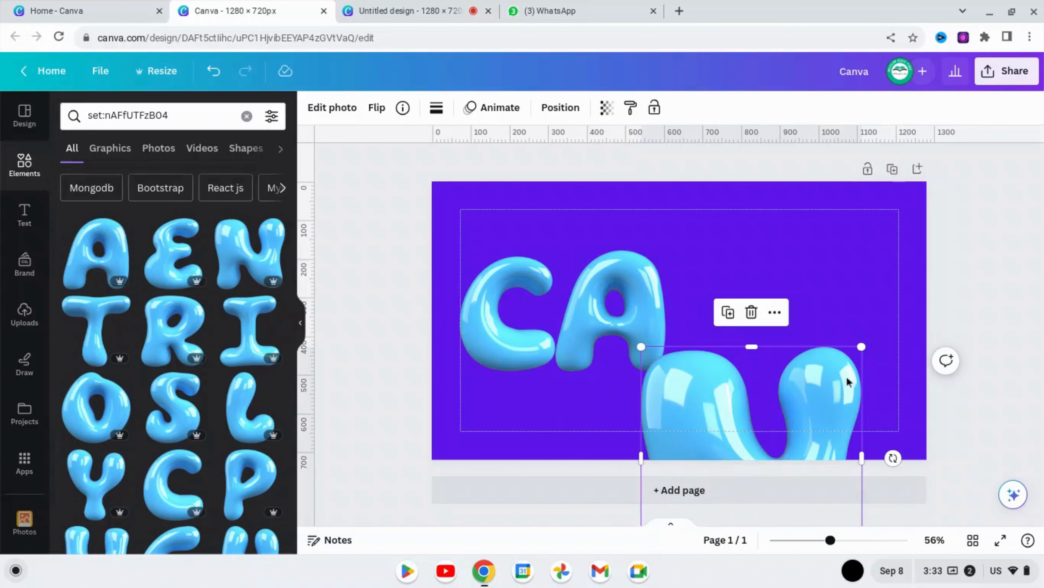
pyautogui.moveTo(864, 354); pyautogui.dragTo(810, 275)
pyautogui.moveTo(834, 417); pyautogui.dragTo(761, 345)
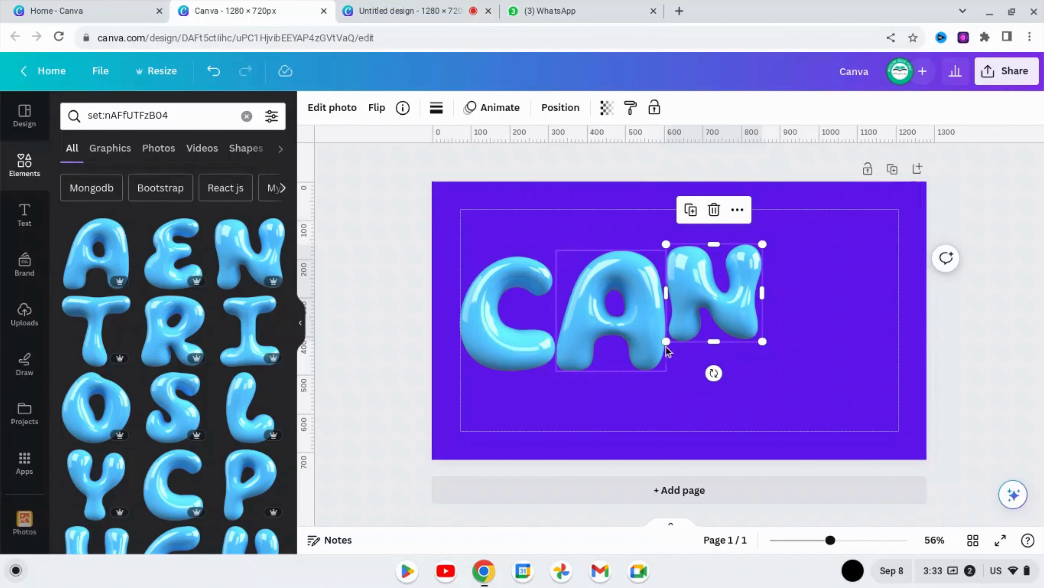
pyautogui.moveTo(666, 347); pyautogui.dragTo(658, 358)
pyautogui.moveTo(690, 311); pyautogui.dragTo(720, 329)
pyautogui.moveTo(773, 362); pyautogui.dragTo(777, 367)
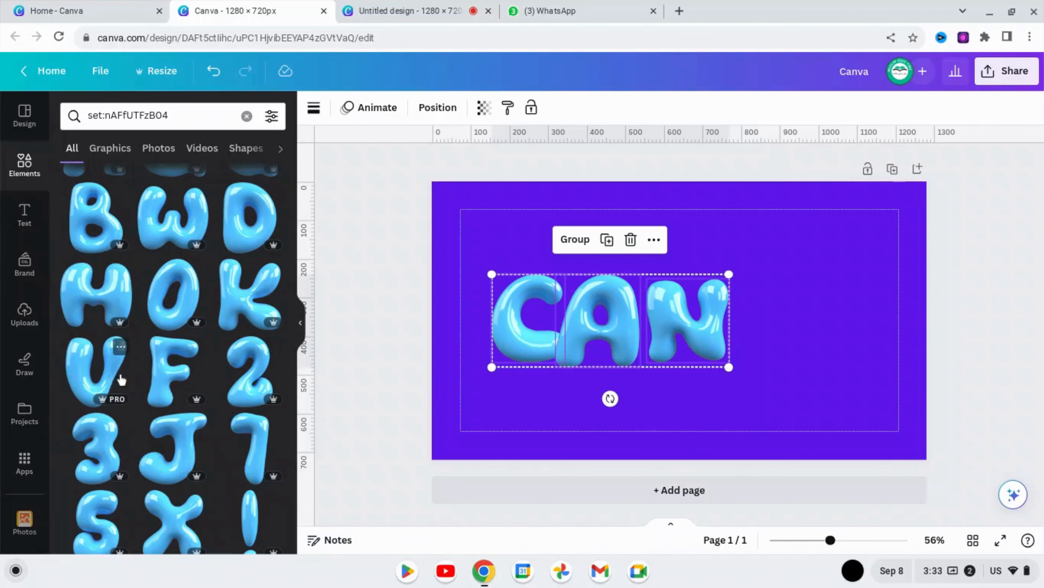
# - Add the glossy blue letter V from the collection after the N, scaled to the height of the other letters
pyautogui.moveTo(121, 380); pyautogui.dragTo(830, 420)
pyautogui.moveTo(921, 298); pyautogui.dragTo(857, 366)
pyautogui.moveTo(830, 404); pyautogui.dragTo(836, 312)
pyautogui.moveTo(862, 425); pyautogui.dragTo(809, 367)
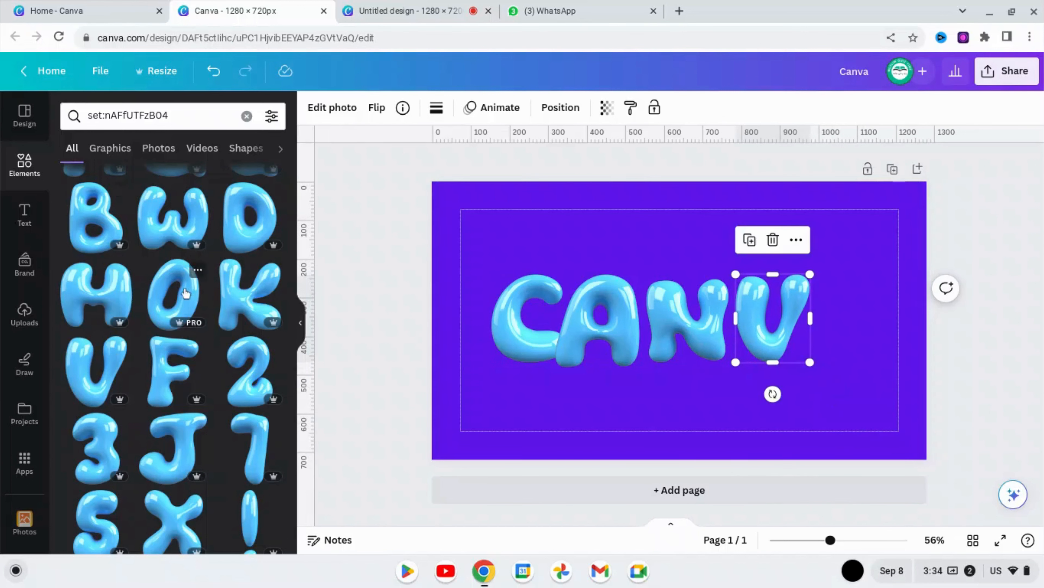
# - Complete the word CANVA with a second glossy blue letter A after the V, sized to match the row
pyautogui.scroll(10, 185, 286)
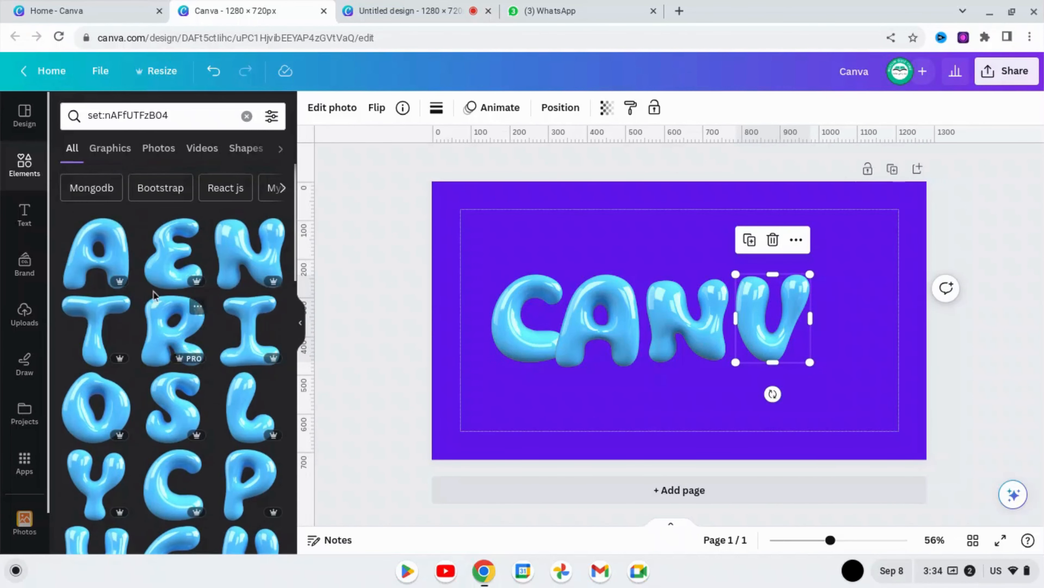
pyautogui.moveTo(133, 257); pyautogui.dragTo(839, 323)
pyautogui.moveTo(883, 369); pyautogui.dragTo(856, 332)
pyautogui.click(879, 381)
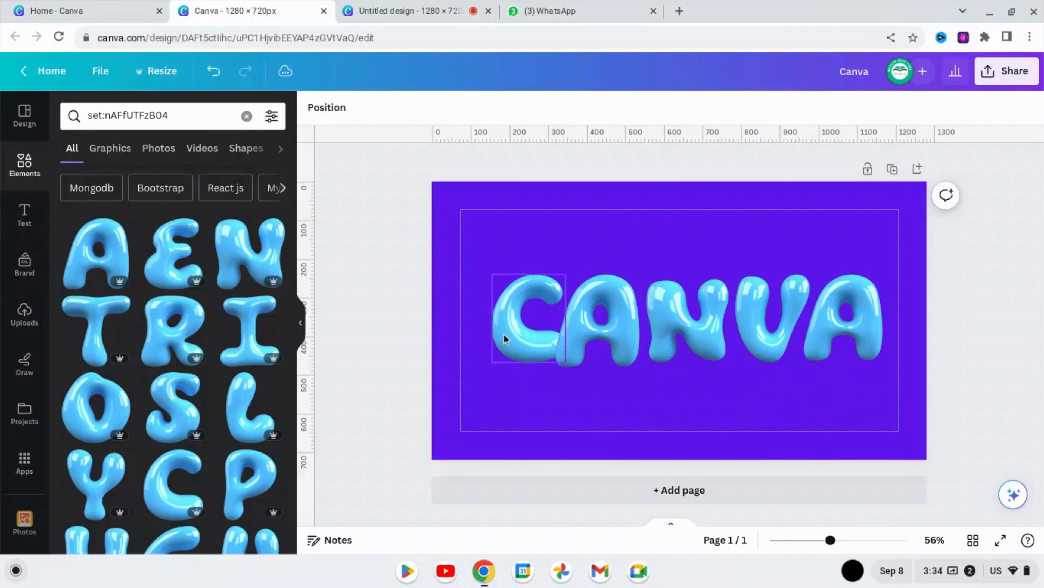
# - Download the finished CANVA page as a JPG file
pyautogui.click(1007, 71)
pyautogui.click(824, 419)
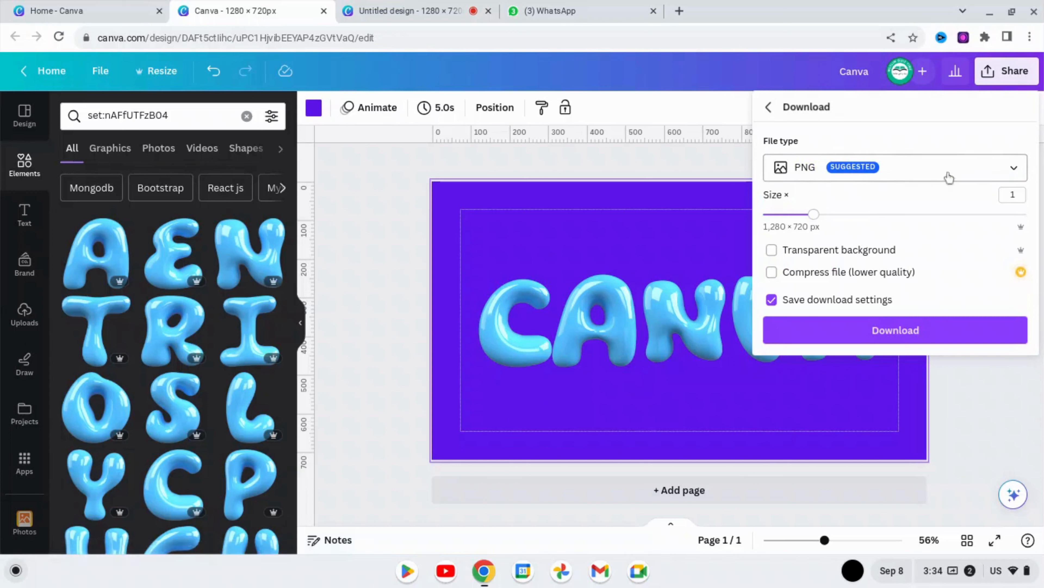
pyautogui.click(961, 178)
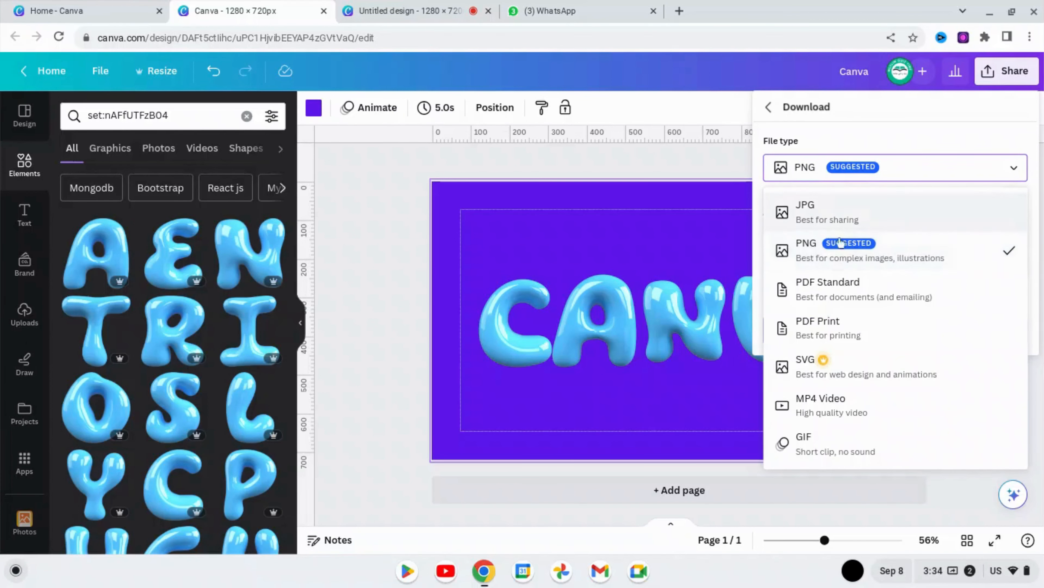
pyautogui.click(907, 165)
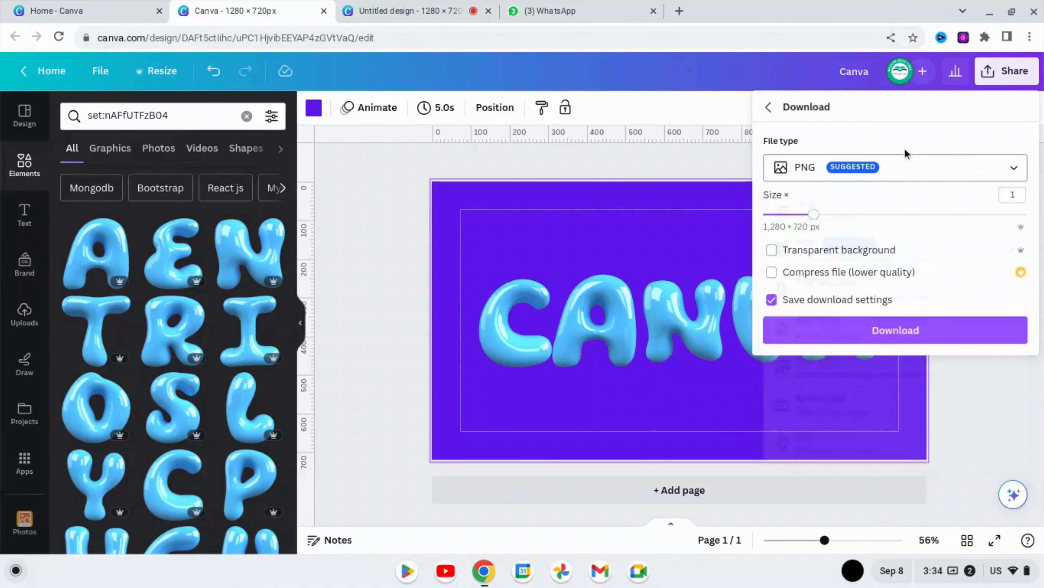
pyautogui.click(905, 162)
pyautogui.click(856, 215)
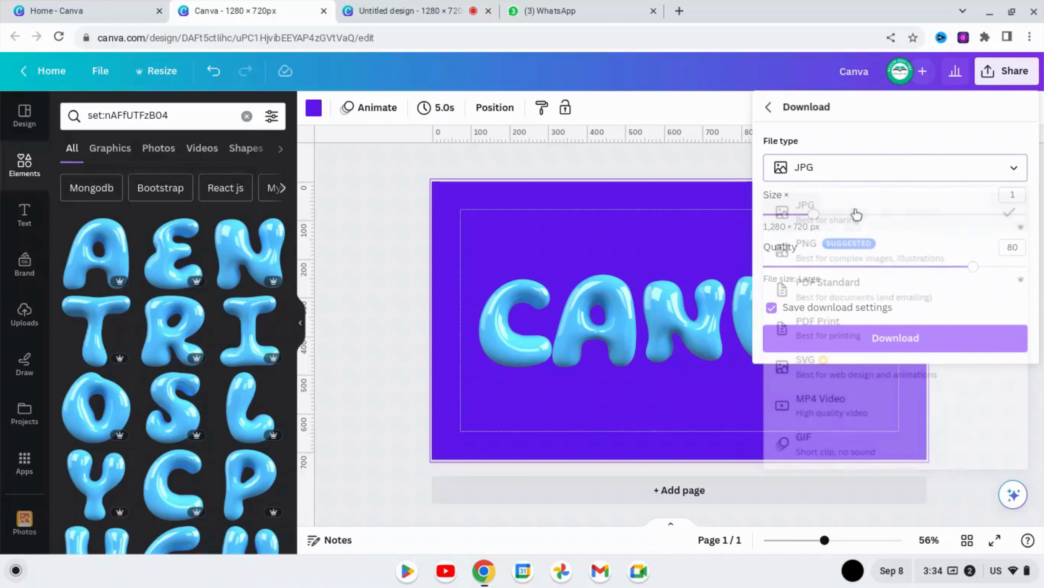
pyautogui.click(901, 341)
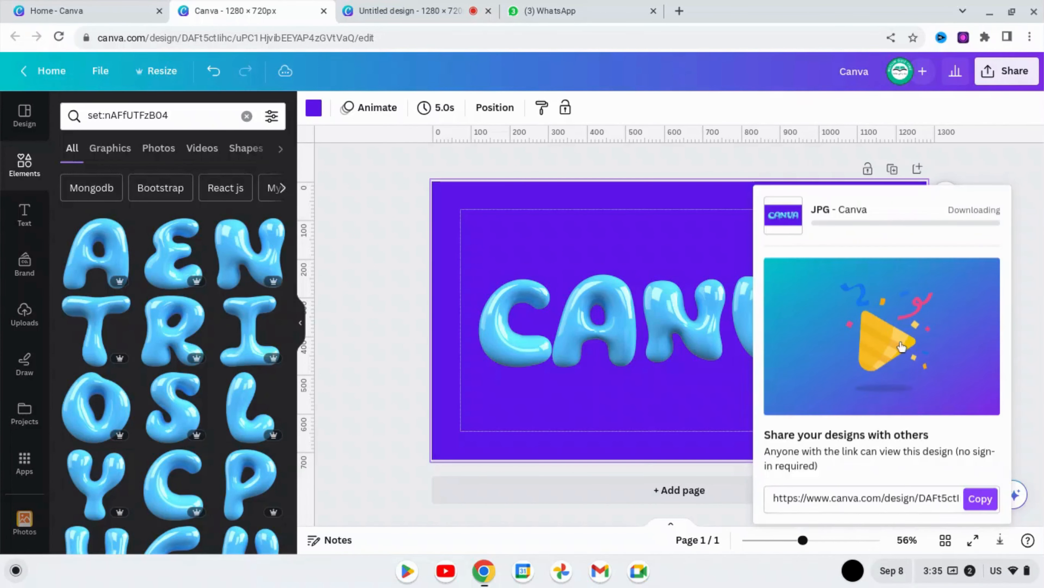